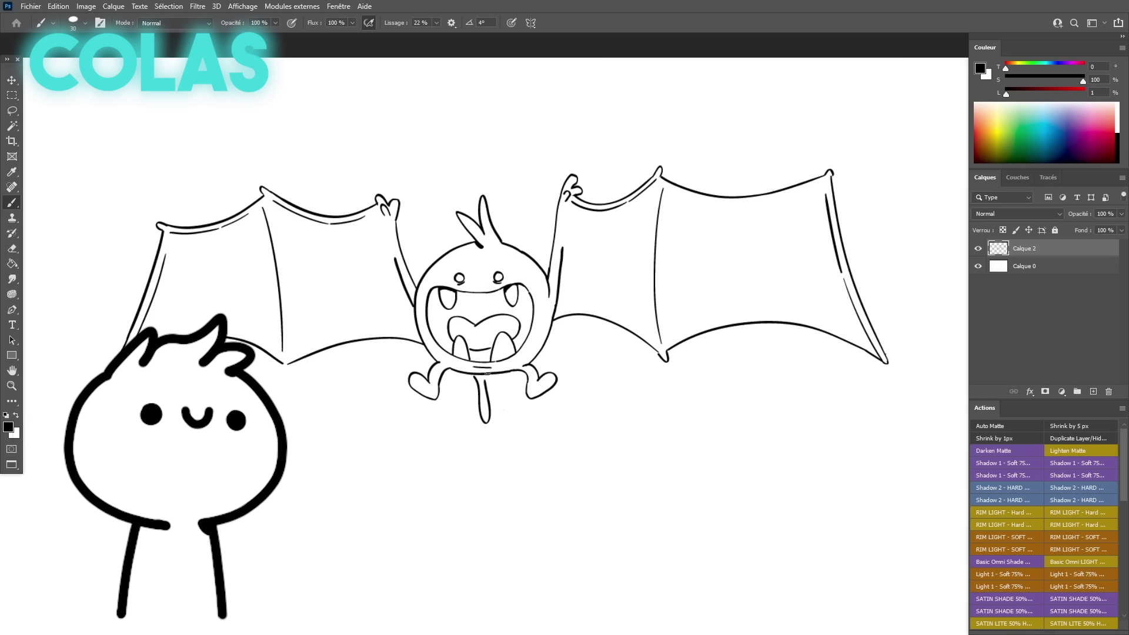
- Draw the black outline of the bat's tail hanging below its round body
{"action": "left_click_drag", "start_coordinate": [497, 382], "coordinate": [491, 445]}
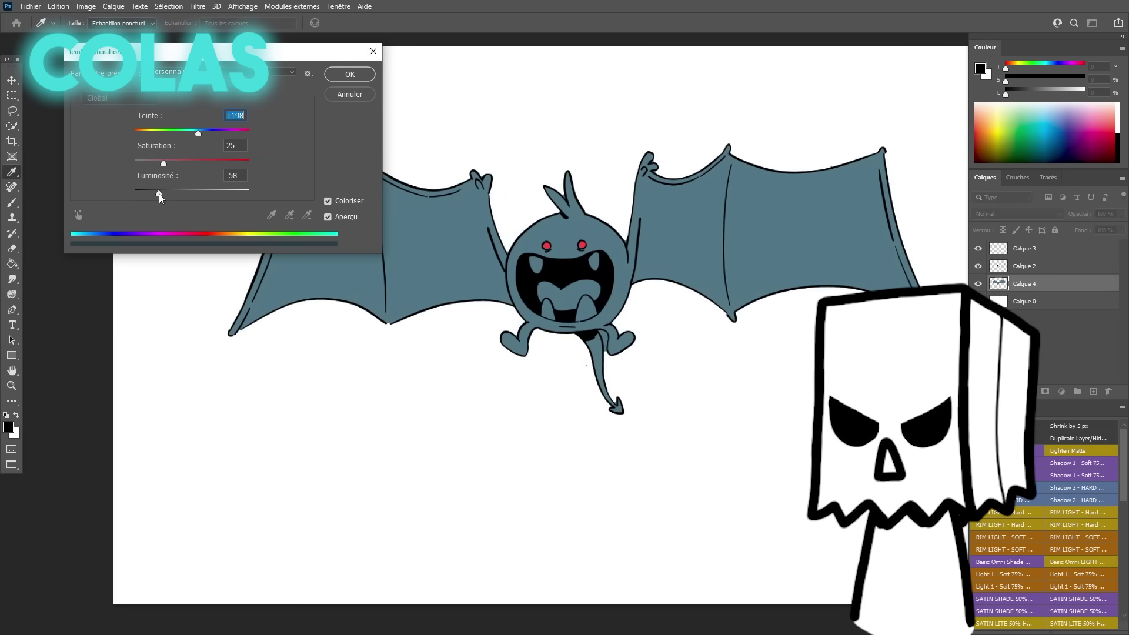
- Colorize the bat's body and wings purple with hue 283 and saturation 34
{"action": "left_click_drag", "start_coordinate": [200, 132], "coordinate": [226, 134]}
{"action": "left_click_drag", "start_coordinate": [164, 163], "coordinate": [175, 168]}
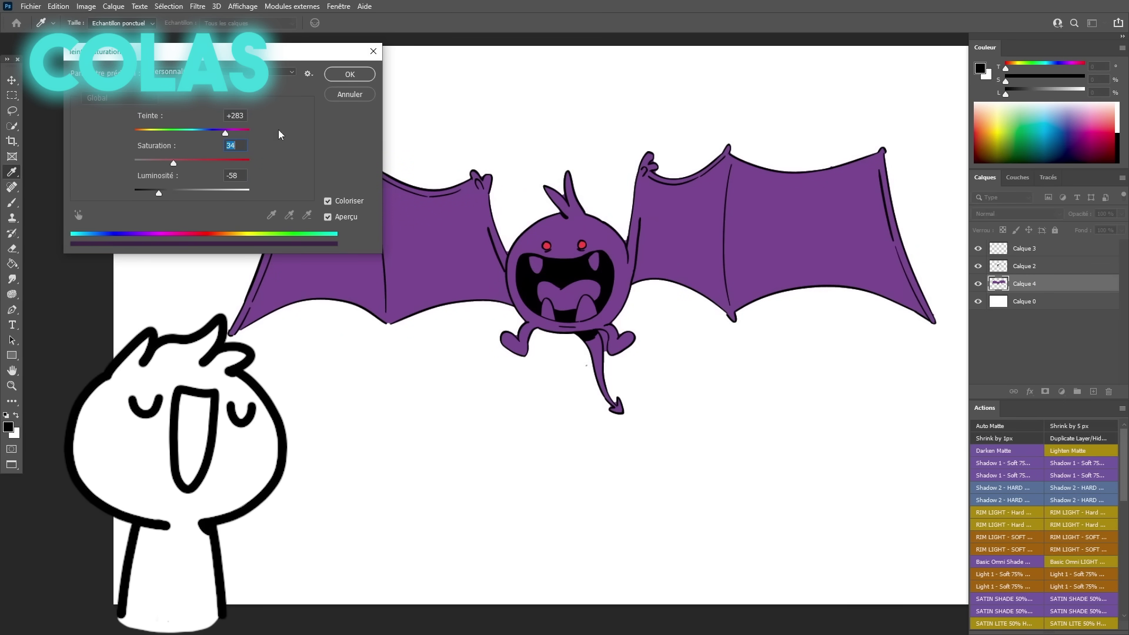
{"action": "left_click", "coordinate": [355, 78]}
{"action": "key", "text": "b"}
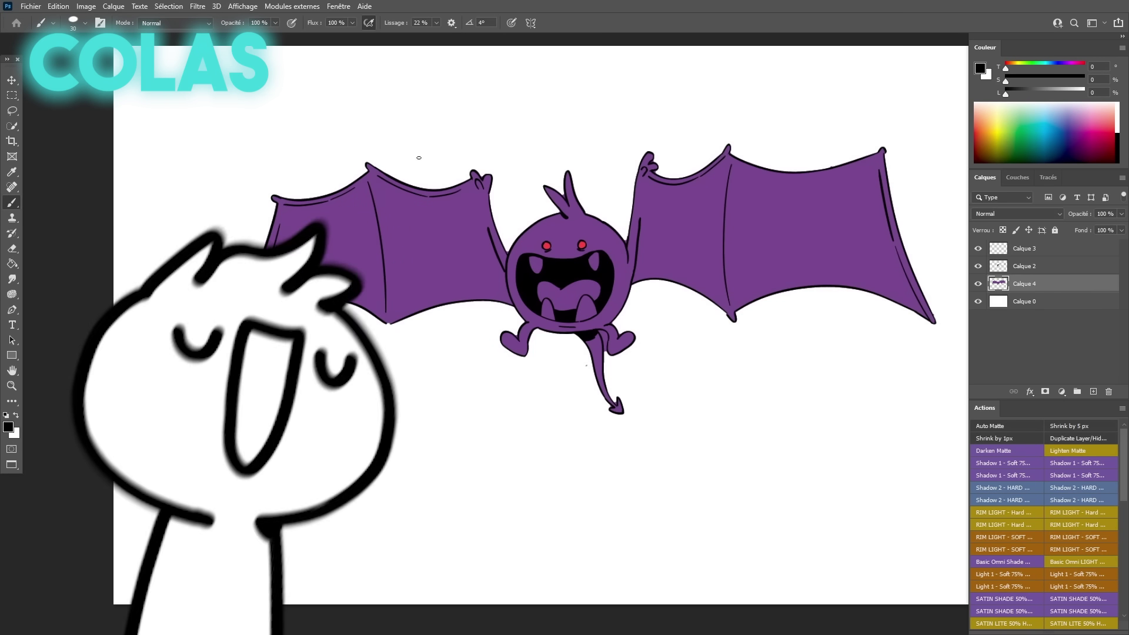
{"action": "key", "text": "z"}
{"action": "left_click_drag", "start_coordinate": [587, 320], "coordinate": [625, 332]}
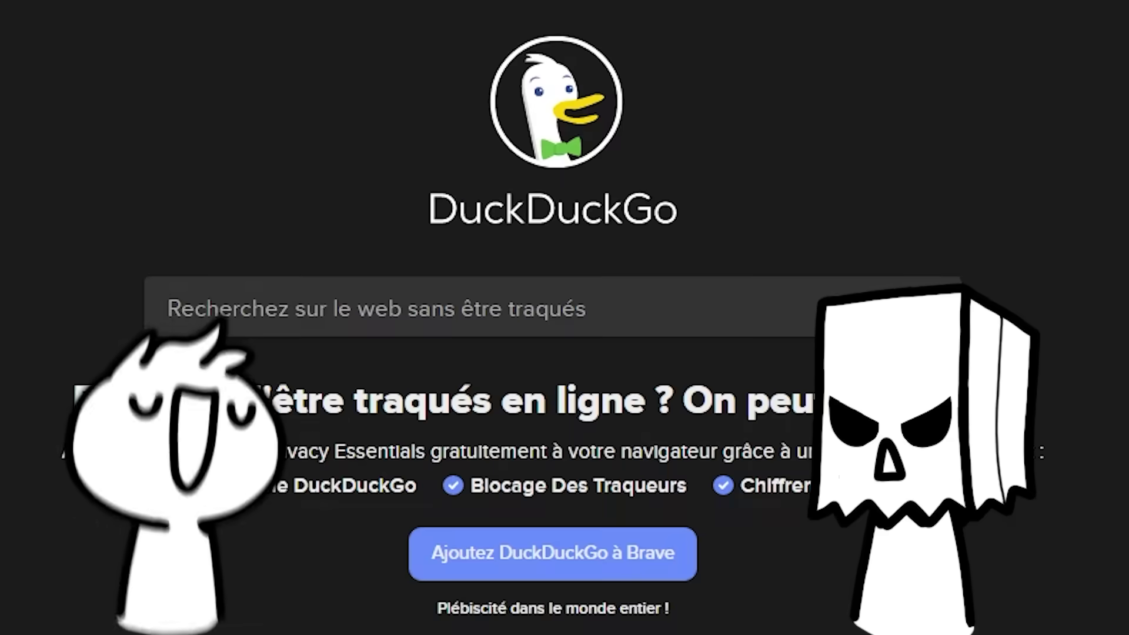
- Switch to the browser and search DuckDuckGo for "Nosferalto"
{"action": "type", "text": "Nosferalto"}
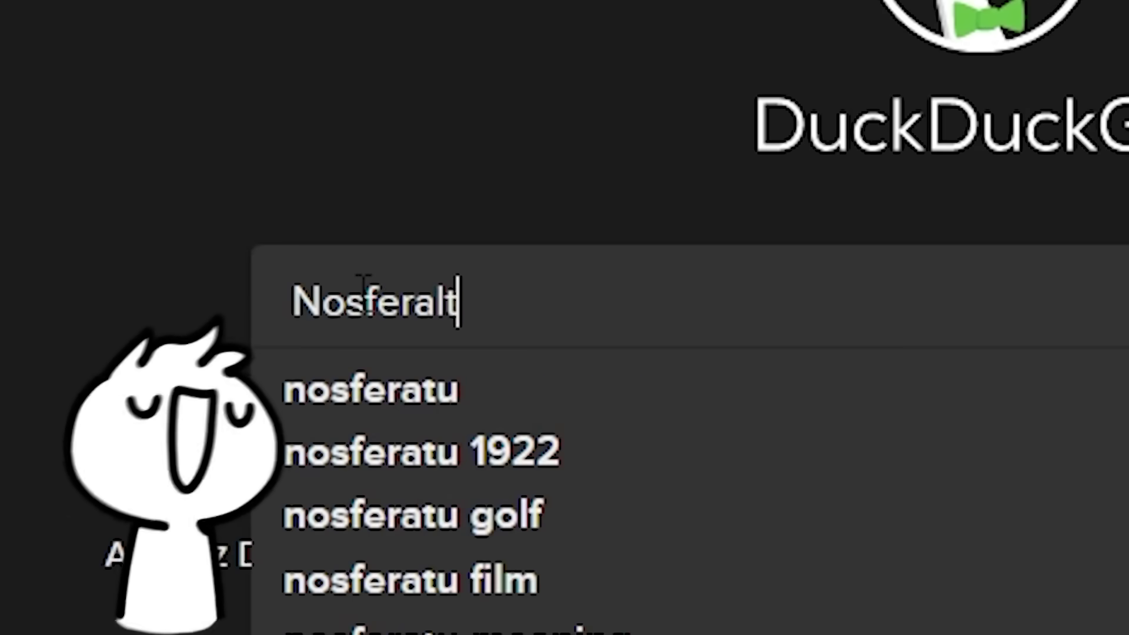
{"action": "key", "text": "Return"}
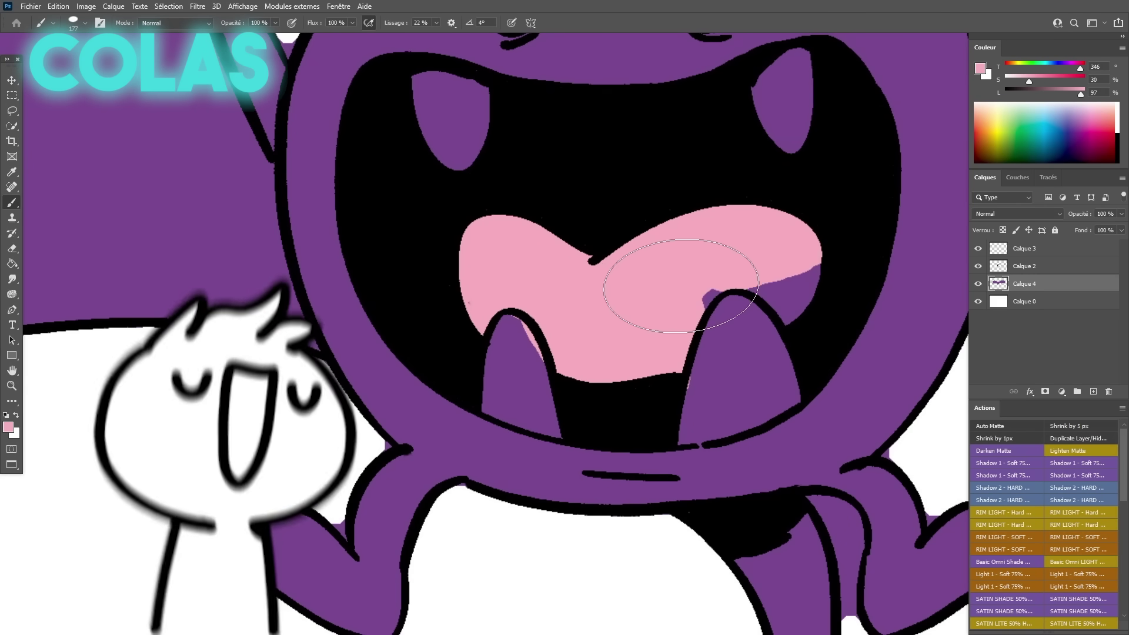
- Switch back to Photoshop, finish painting the bat's tongue pink and color its four fangs white
{"action": "mouse_move", "coordinate": [681, 286]}
{"action": "left_mouse_down"}
{"action": "mouse_move", "coordinate": [743, 266]}
{"action": "mouse_move", "coordinate": [787, 296]}
{"action": "mouse_move", "coordinate": [821, 234]}
{"action": "left_mouse_up"}
{"action": "left_click", "coordinate": [1116, 114]}
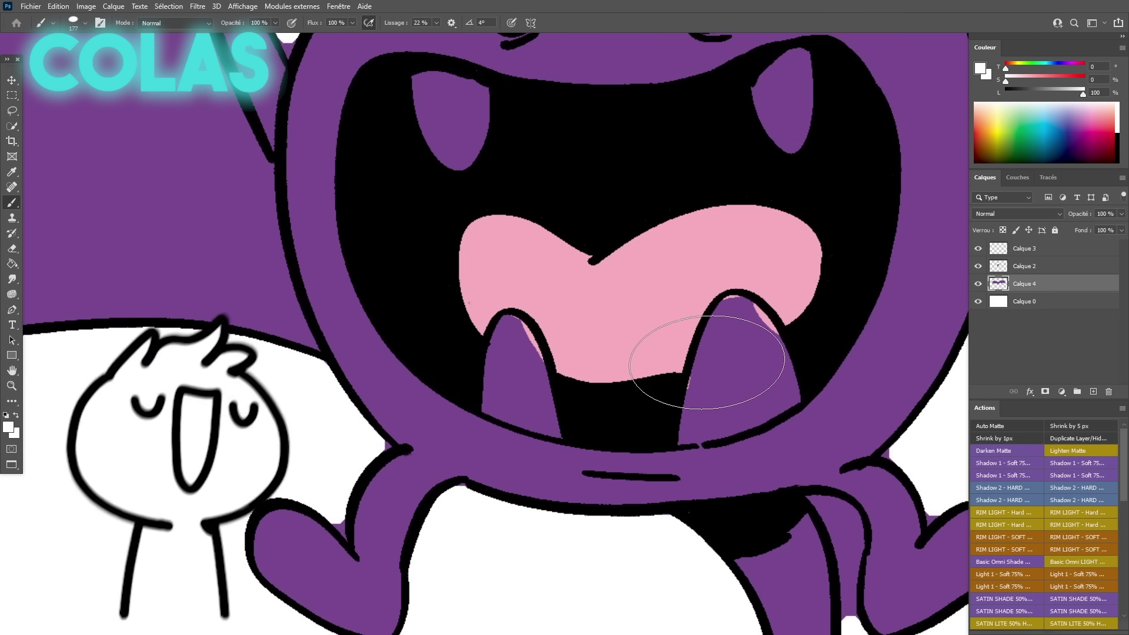
{"action": "key", "text": "g"}
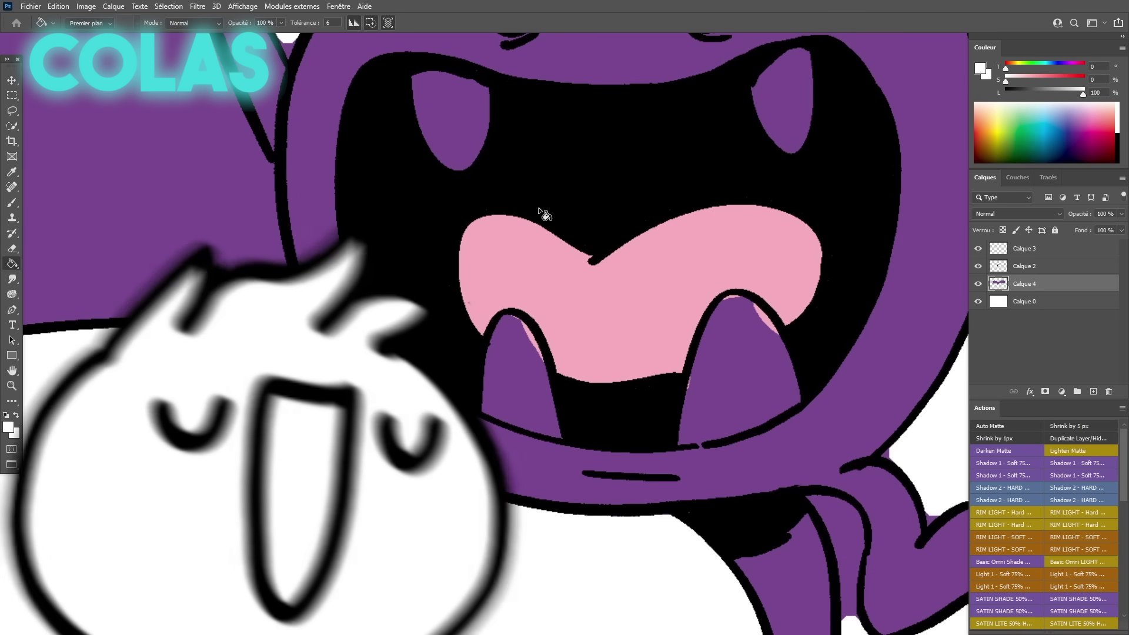
{"action": "left_click_drag", "start_coordinate": [696, 440], "coordinate": [708, 419]}
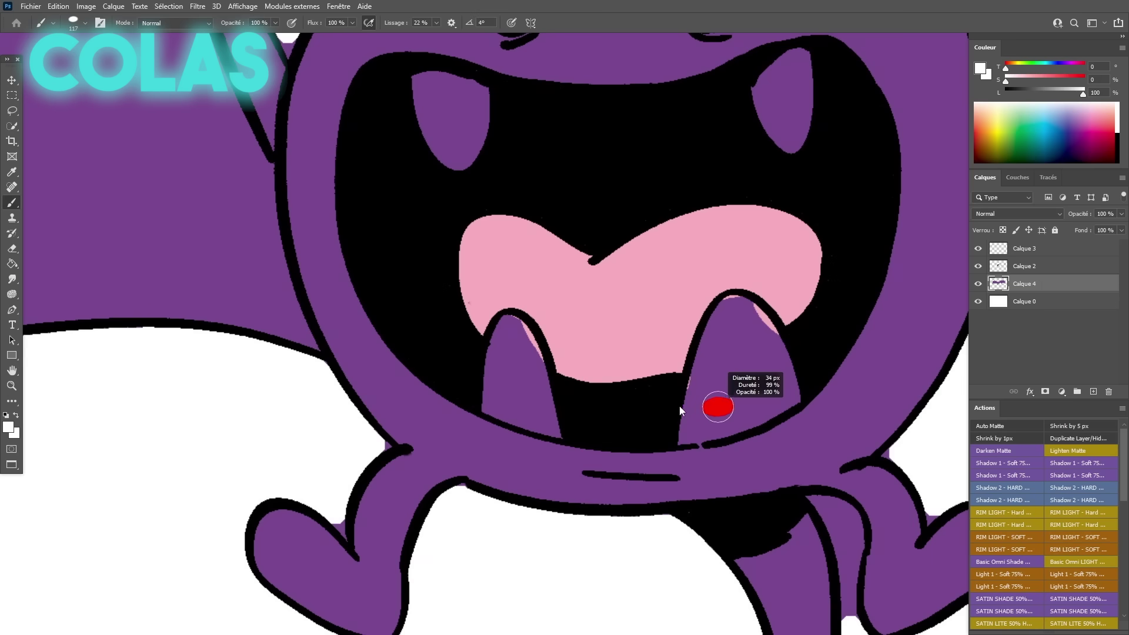
{"action": "key", "text": "shift+alt+BackSpace"}
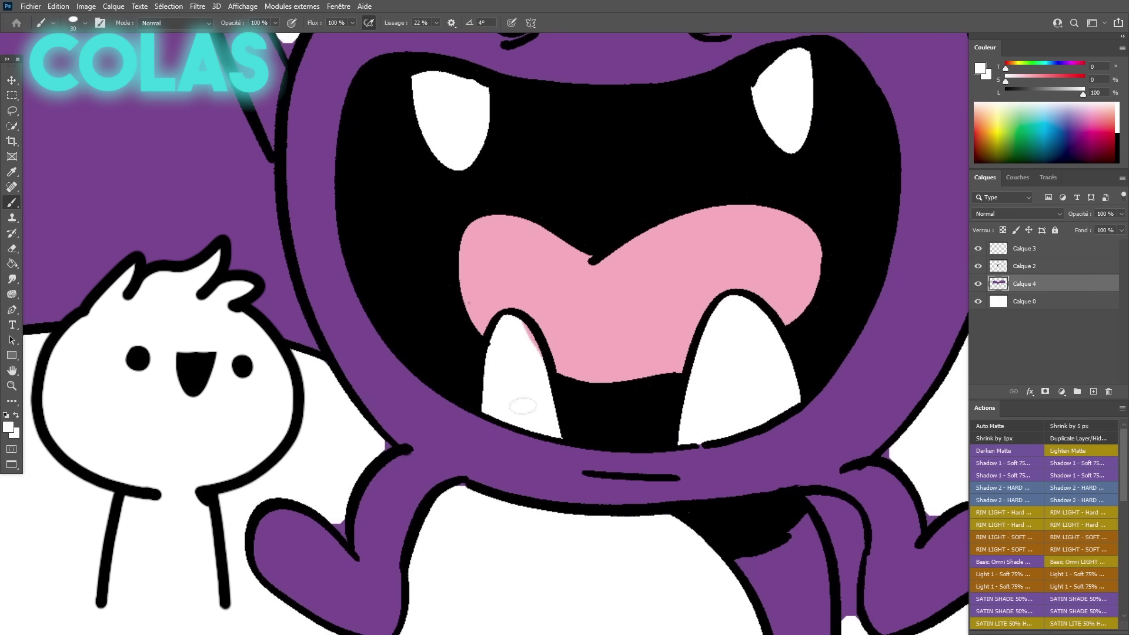
- Erase the stray purple fill in the gap between the bat's tail and its neighbouring foot
{"action": "key", "text": "z"}
{"action": "scroll", "coordinate": [497, 324], "scroll_direction": "down", "scroll_amount": 5}
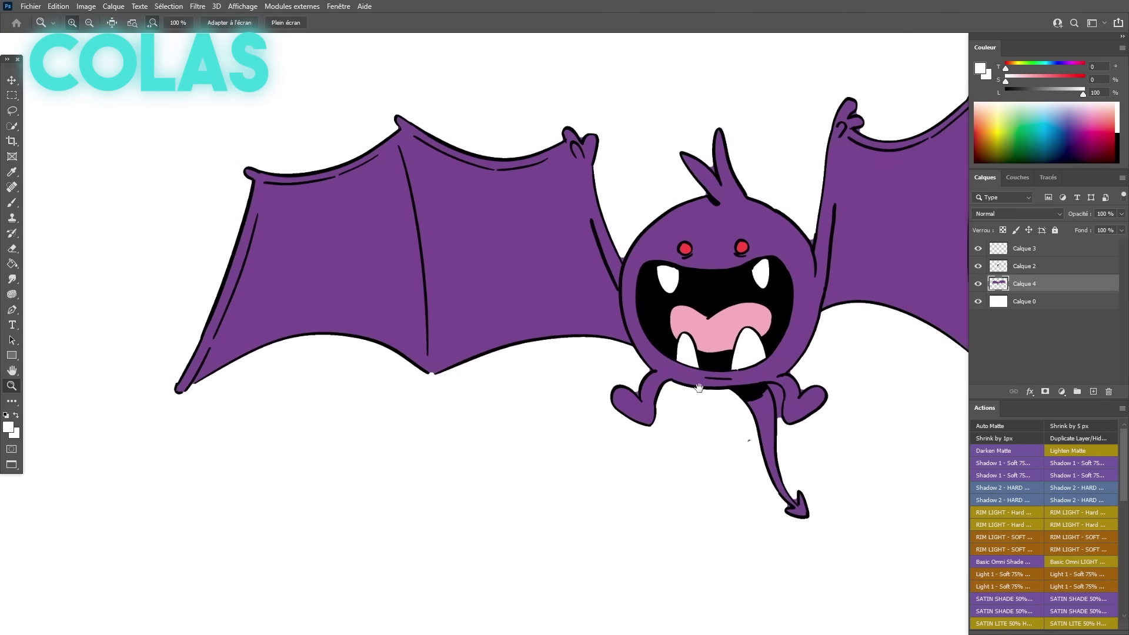
{"action": "scroll", "coordinate": [640, 366], "scroll_direction": "up", "scroll_amount": 1}
{"action": "scroll", "coordinate": [639, 366], "scroll_direction": "up", "scroll_amount": 3}
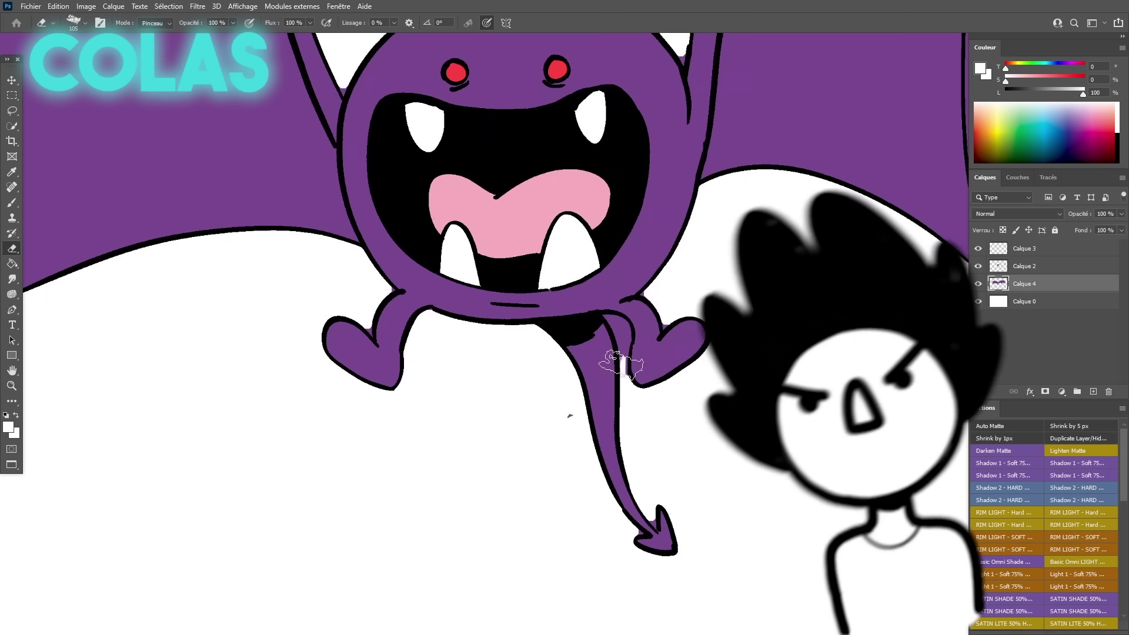
{"action": "scroll", "coordinate": [606, 318], "scroll_direction": "up", "scroll_amount": 3}
{"action": "key", "text": "e"}
{"action": "mouse_move", "coordinate": [603, 288]}
{"action": "left_mouse_down"}
{"action": "mouse_move", "coordinate": [583, 270]}
{"action": "mouse_move", "coordinate": [632, 293]}
{"action": "left_mouse_up"}
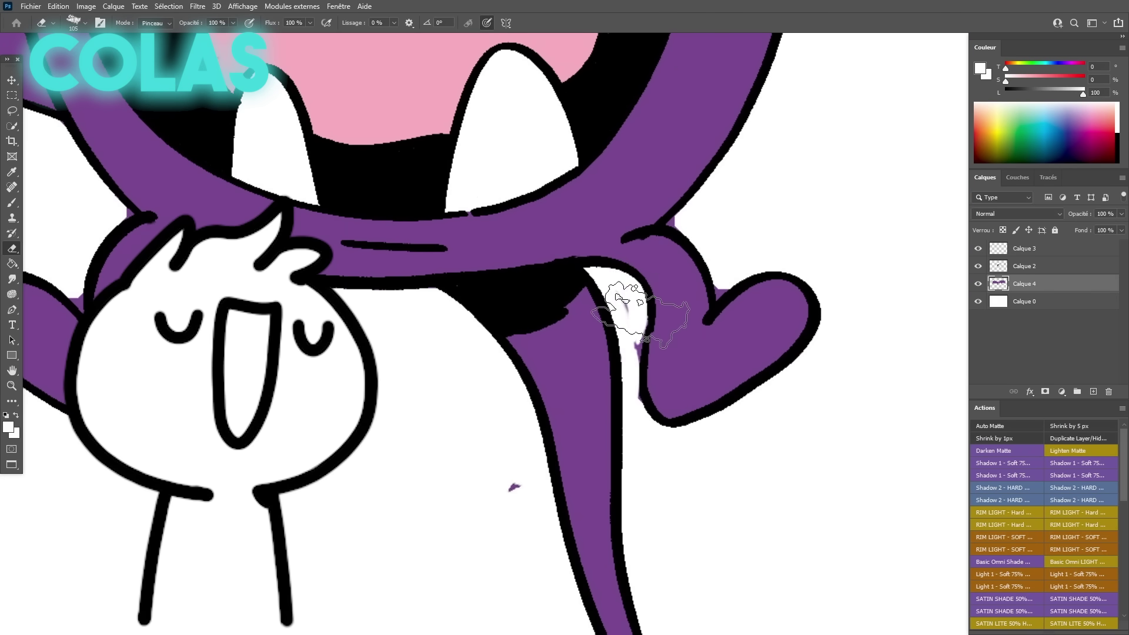
{"action": "key", "text": "z"}
{"action": "scroll", "coordinate": [391, 177], "scroll_direction": "down", "scroll_amount": 5}
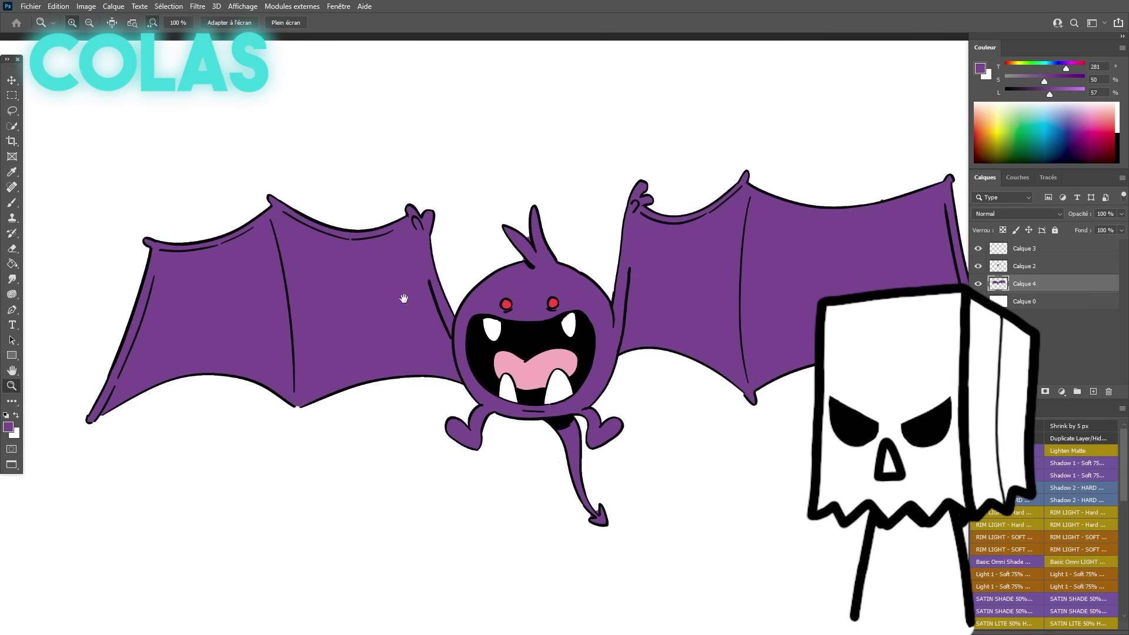
{"action": "mouse_move", "coordinate": [404, 299]}
{"action": "left_mouse_down"}
{"action": "mouse_move", "coordinate": [271, 246]}
{"action": "mouse_move", "coordinate": [582, 328]}
{"action": "left_mouse_up"}
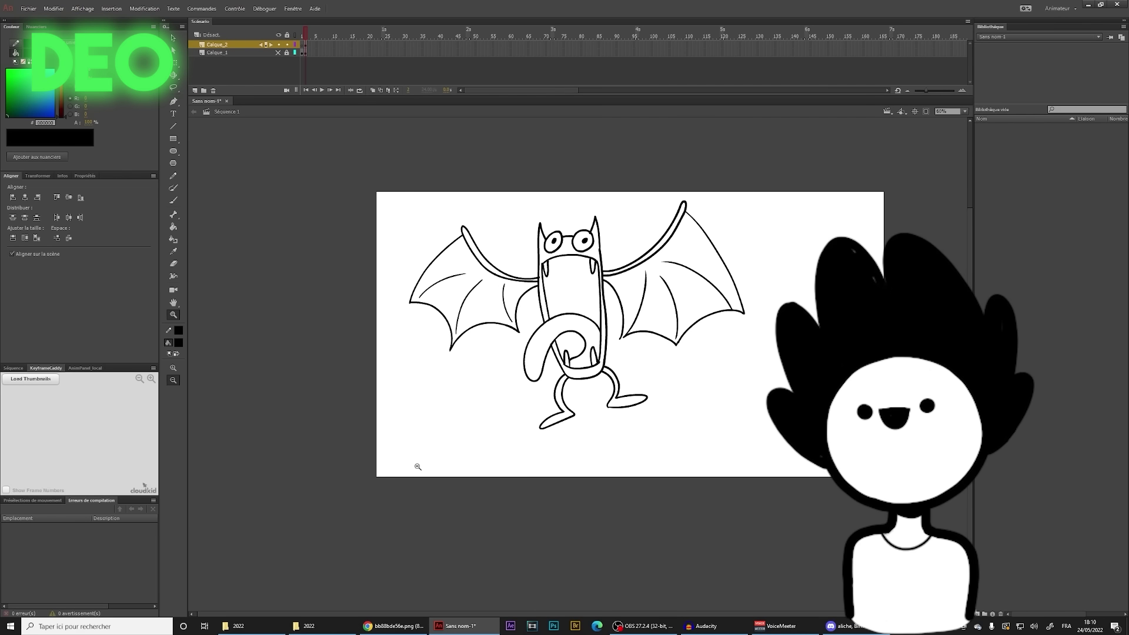
- Switch to Adobe Animate and open the fill color choices
{"action": "left_click", "coordinate": [178, 343]}
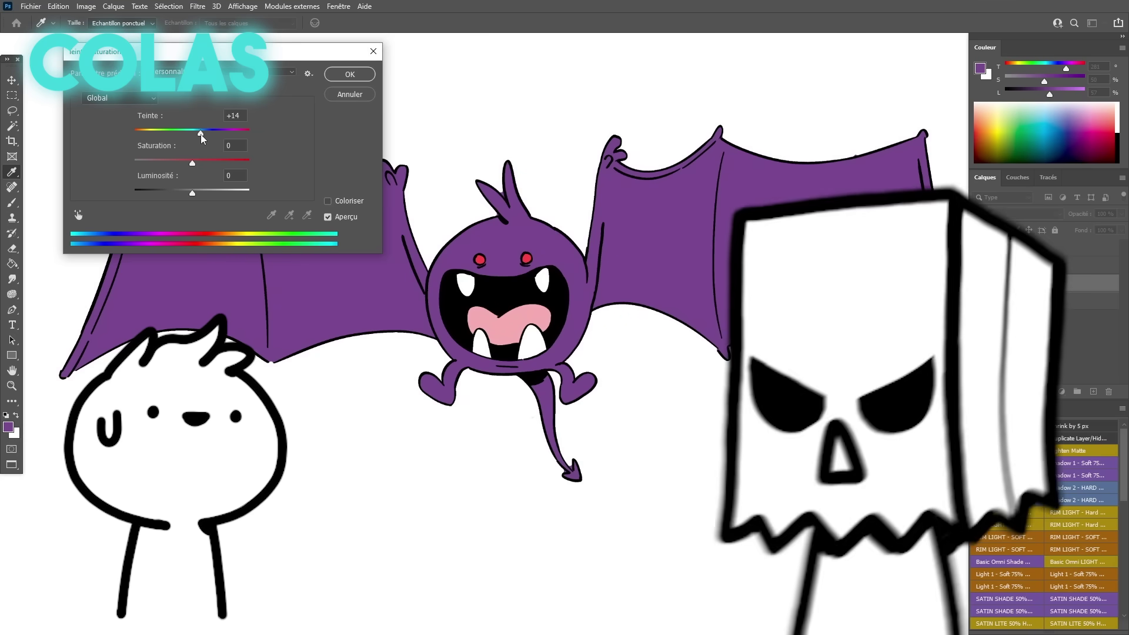
- Switch to Photoshop and shift the hue of the bat's tongue to -26
{"action": "left_click_drag", "start_coordinate": [198, 133], "coordinate": [170, 131]}
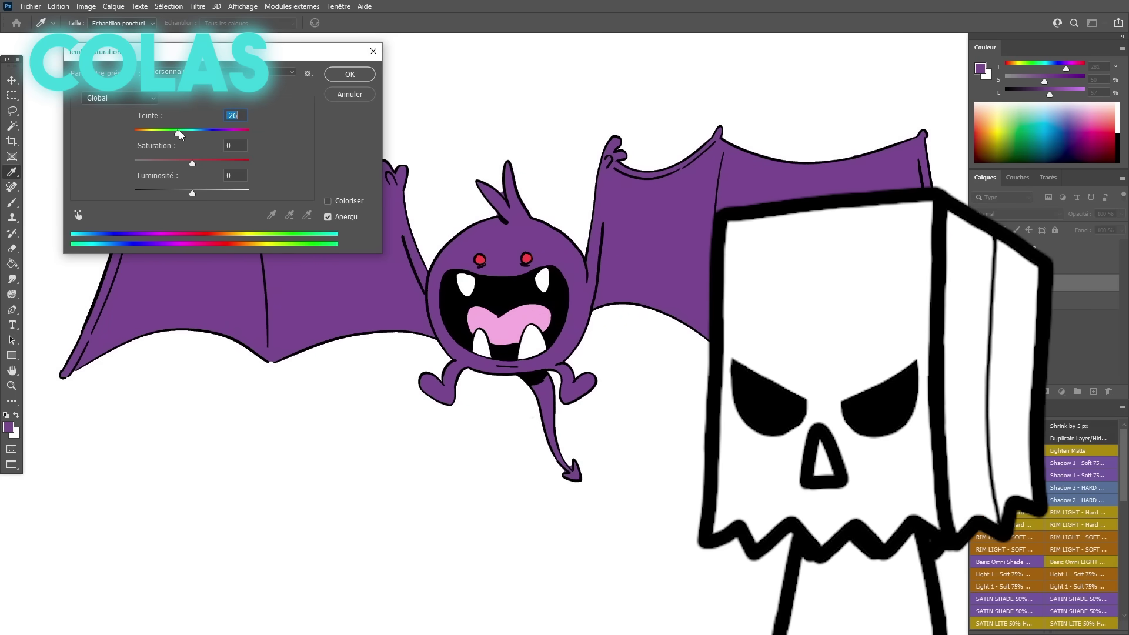
{"action": "left_click", "coordinate": [349, 74]}
{"action": "key", "text": "z"}
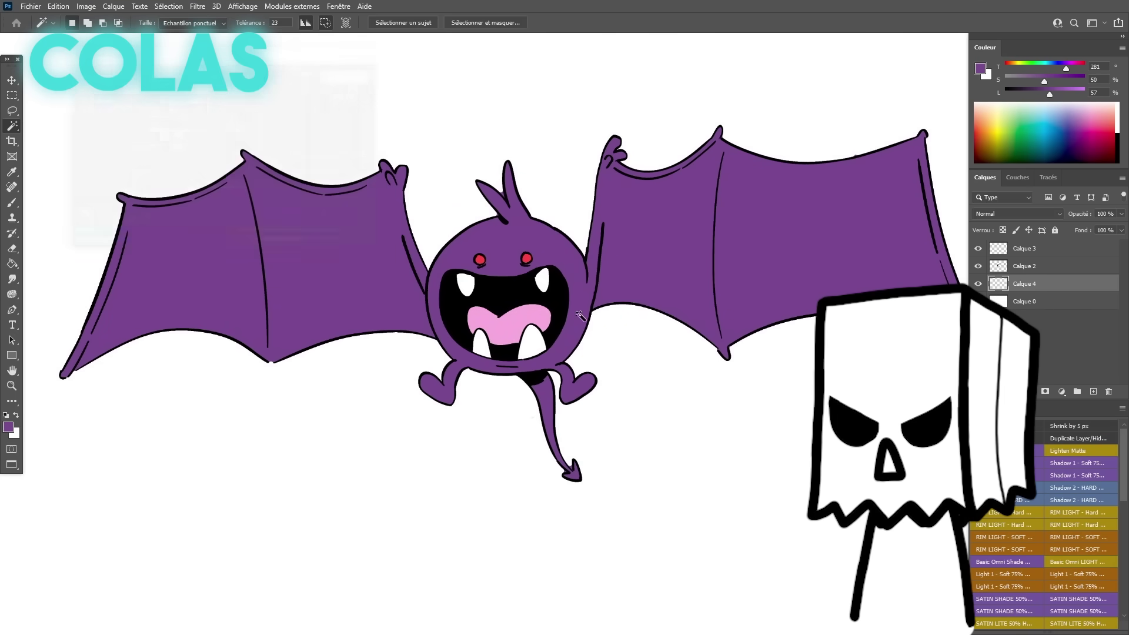
- Try shading the bat with a gradient at 23% opacity on a clipped layer
{"action": "key", "text": "ctrl+minus"}
{"action": "left_click", "coordinate": [607, 355]}
{"action": "key", "text": "b"}
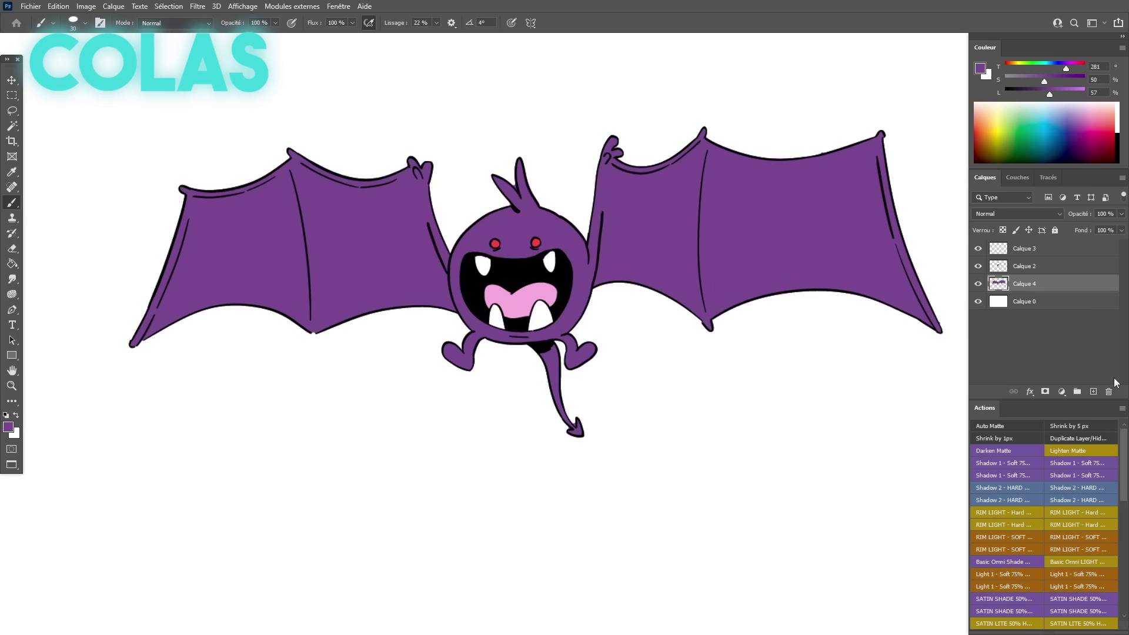
{"action": "key", "text": "g"}
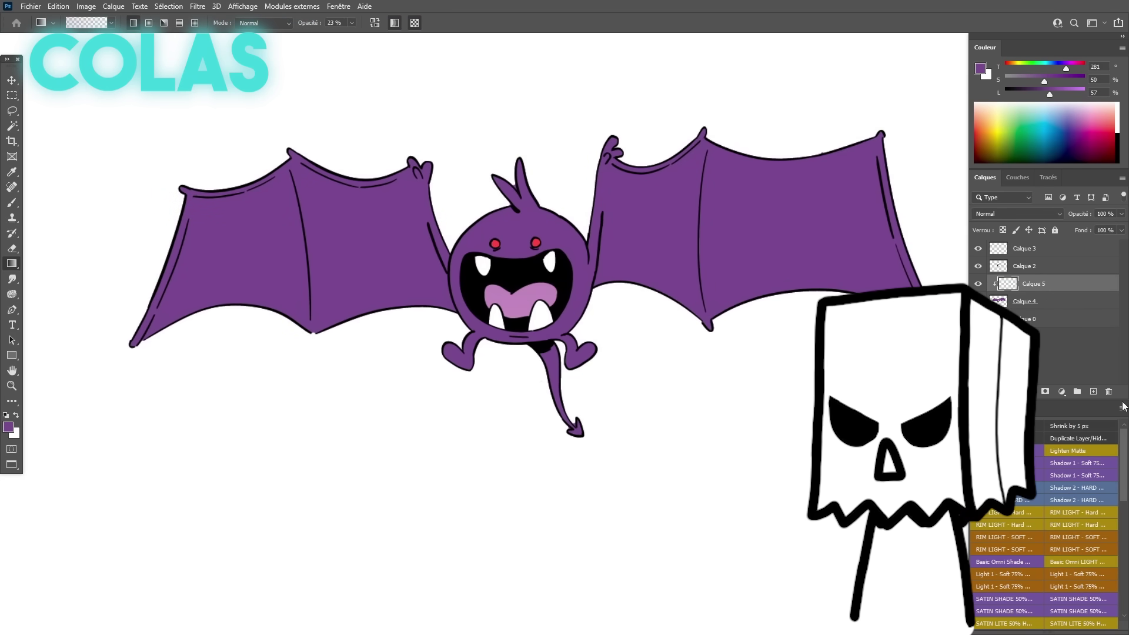
{"action": "left_click", "coordinate": [12, 96]}
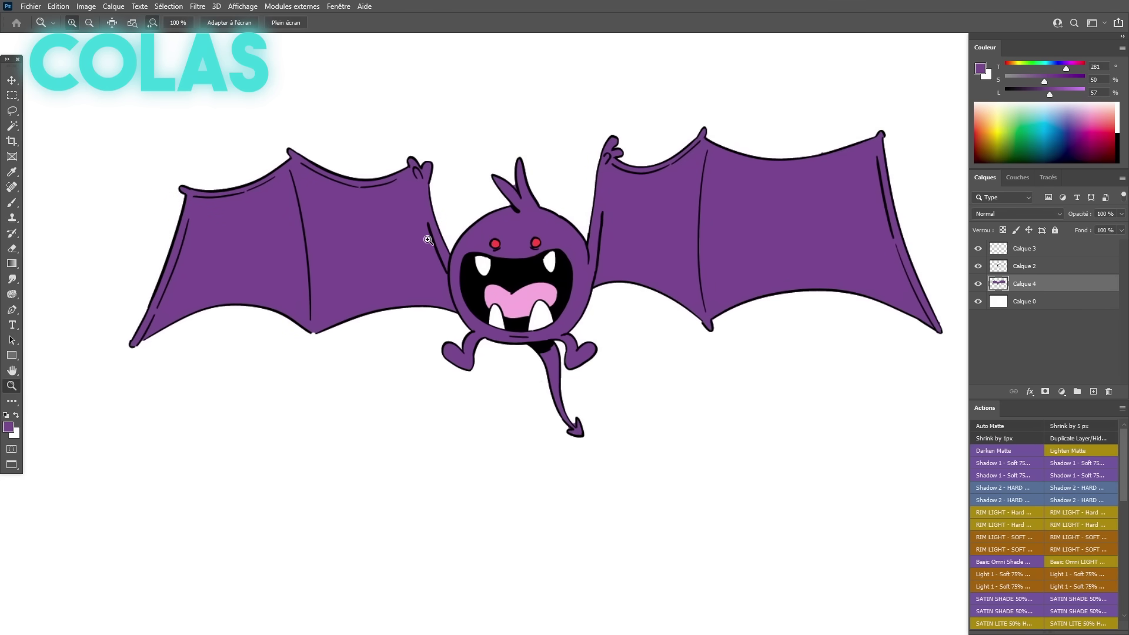
- Add a layer clipped to the bat's color layer and set its blend mode to Multiply (Produit)
{"action": "left_click_drag", "start_coordinate": [428, 240], "coordinate": [888, 334]}
{"action": "left_click", "coordinate": [1094, 392]}
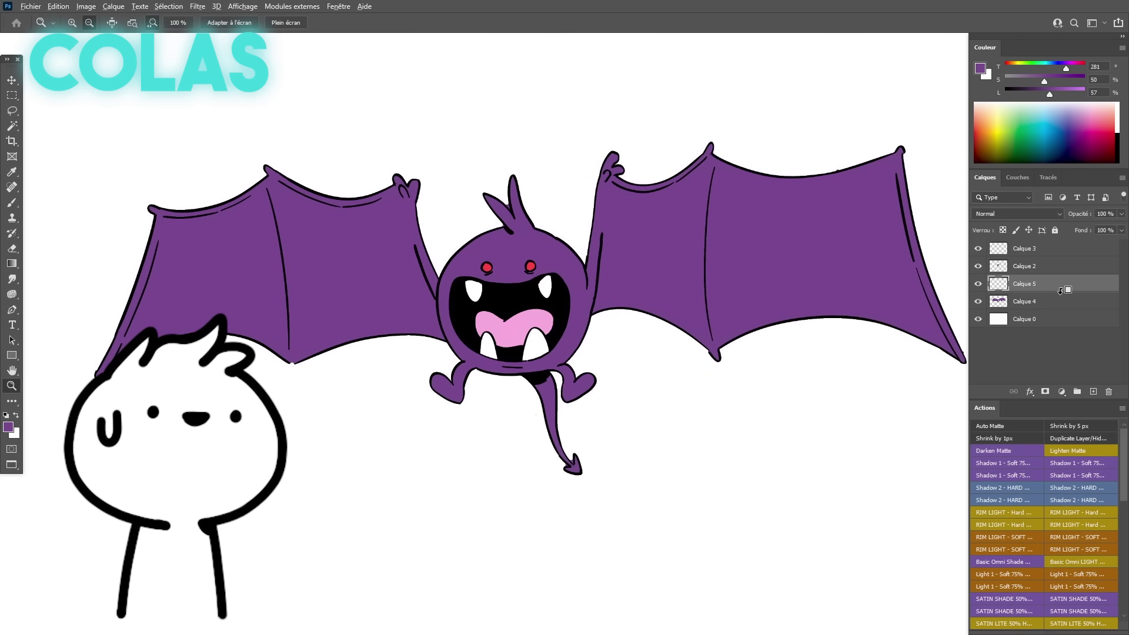
{"action": "key", "text": "b"}
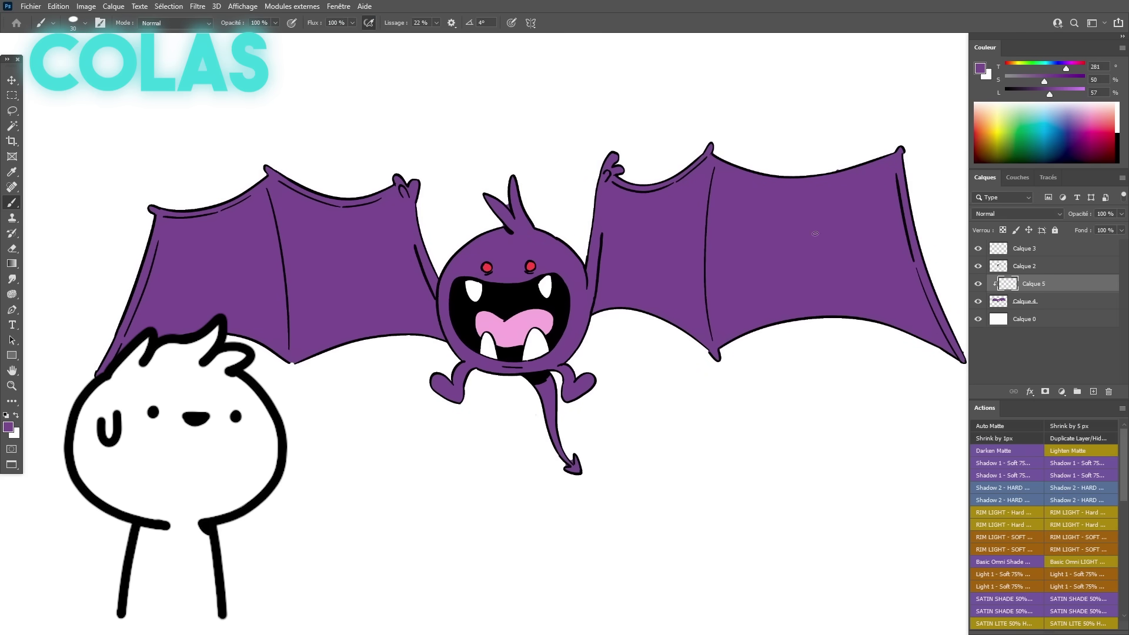
{"action": "left_click", "coordinate": [1048, 215]}
{"action": "left_click", "coordinate": [1000, 252]}
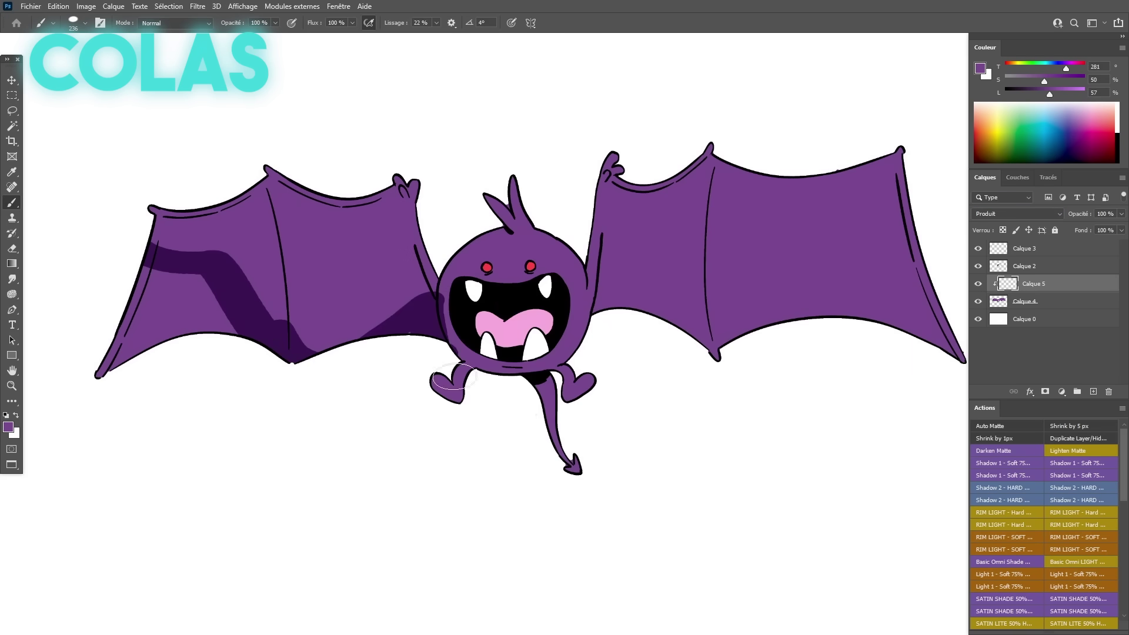
- Paint purple shadows over the lower wings, feet, tail, tongue and fangs on the clipped layer
{"action": "left_click_drag", "start_coordinate": [925, 301], "coordinate": [942, 347]}
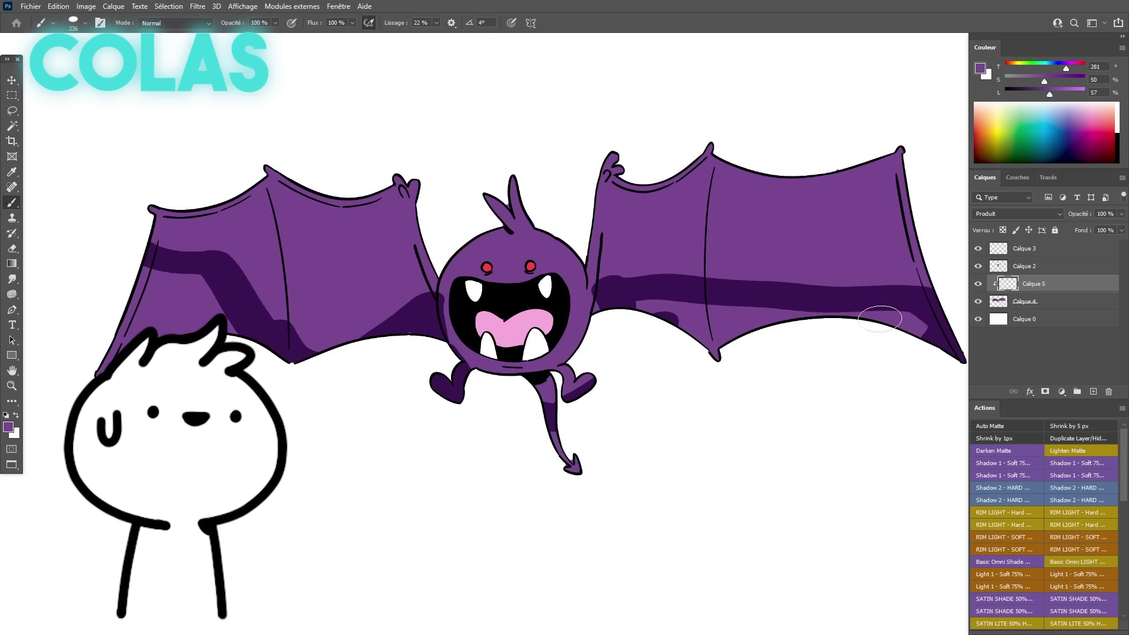
{"action": "key", "text": "z"}
{"action": "key", "text": "ctrl+minus"}
{"action": "left_click", "coordinate": [684, 258]}
{"action": "left_click", "coordinate": [604, 296]}
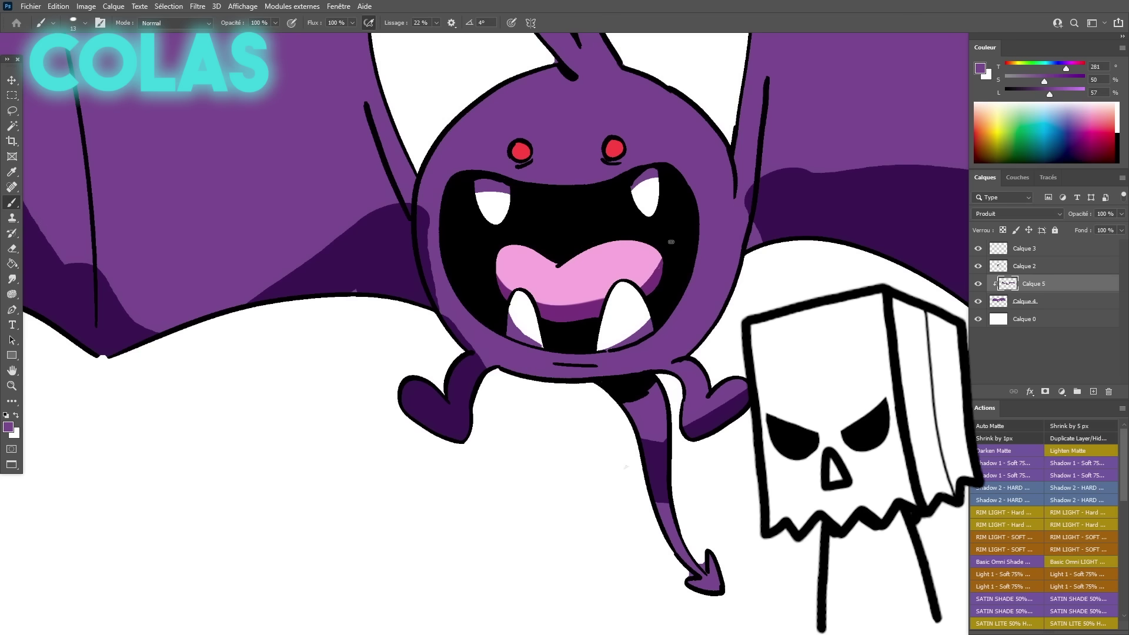
- Erase the shadow at the outer end of the bat's right-hand wing and repaint it as a taller shape
{"action": "key", "text": "z"}
{"action": "left_click", "coordinate": [646, 303], "text": "alt"}
{"action": "left_click_drag", "start_coordinate": [646, 303], "coordinate": [580, 350]}
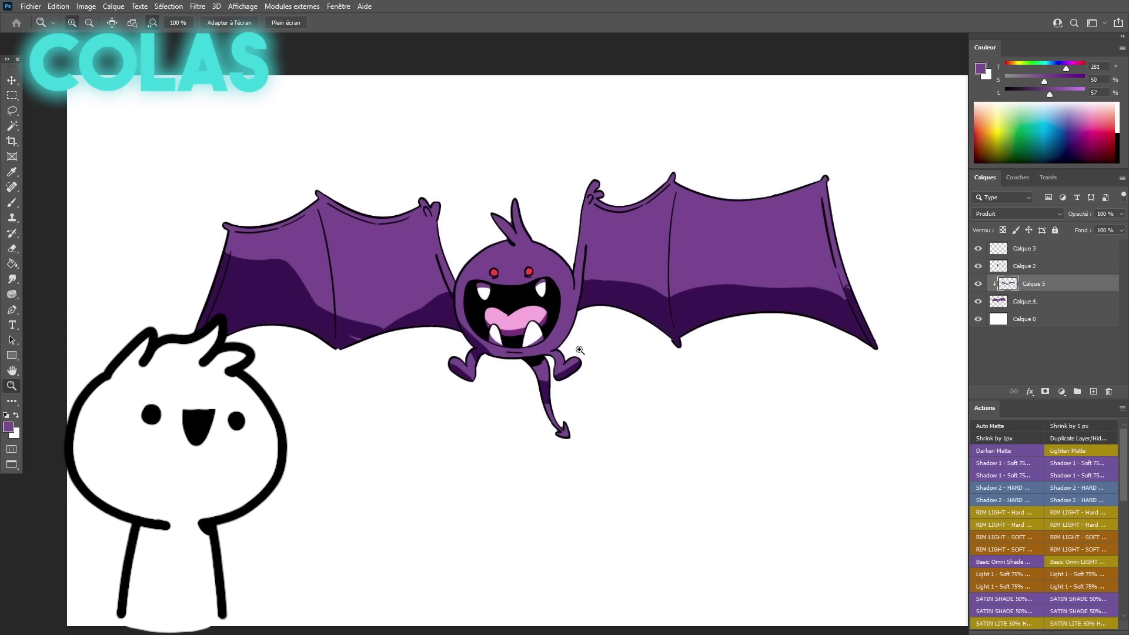
{"action": "key", "text": "e"}
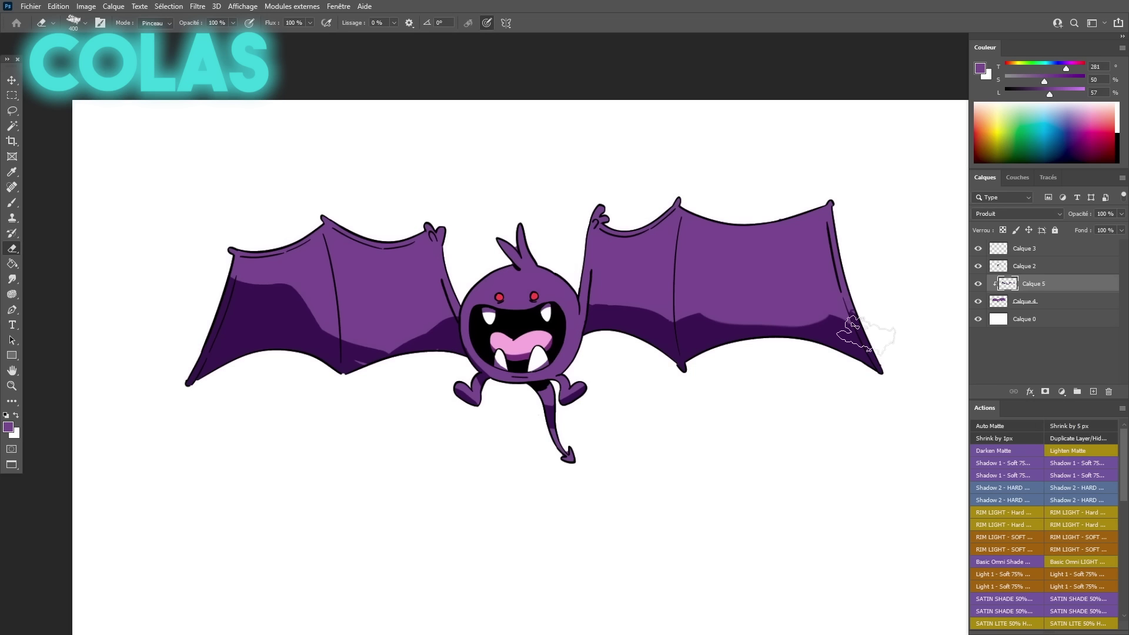
{"action": "key", "text": "b"}
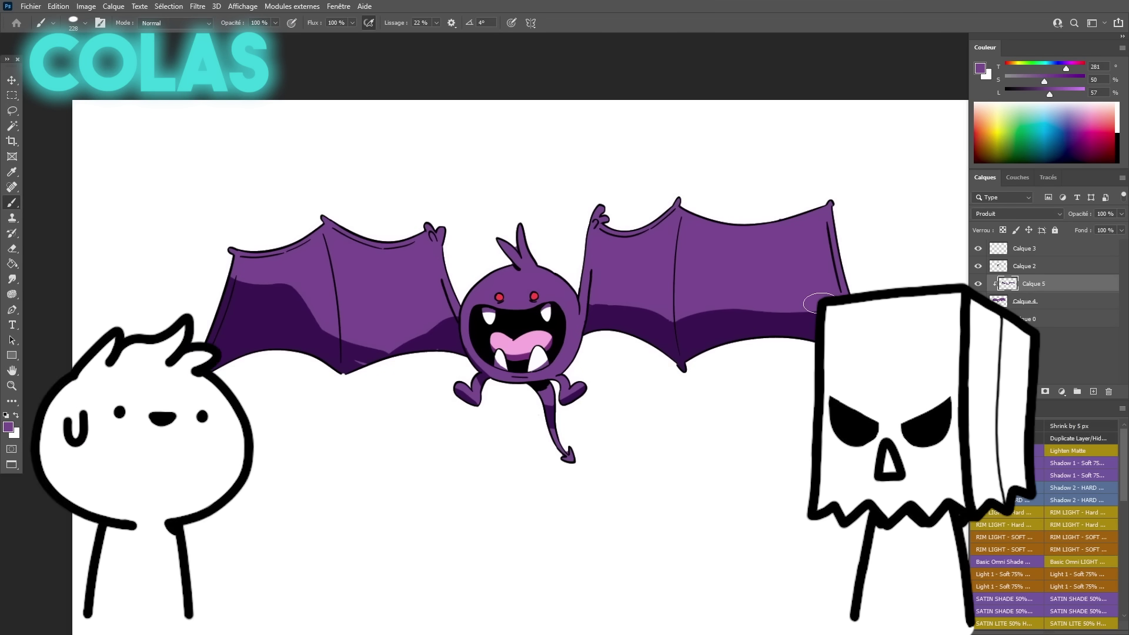
{"action": "left_click_drag", "start_coordinate": [840, 309], "coordinate": [807, 308]}
{"action": "key", "text": "e"}
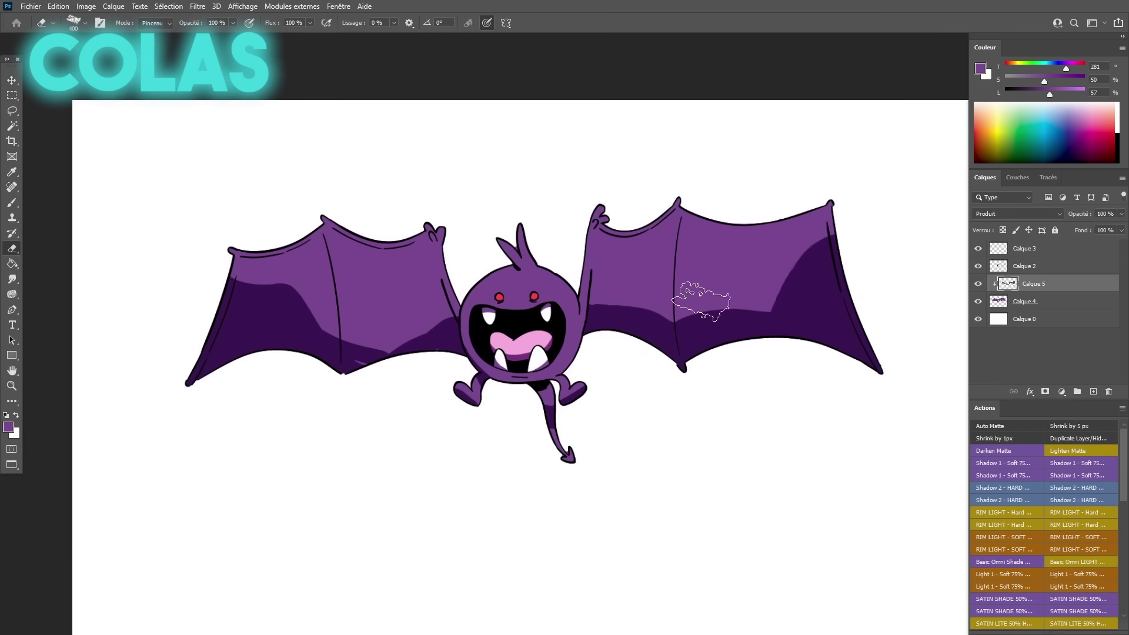
{"action": "key", "text": "ctrl+minus"}
{"action": "key", "text": "z"}
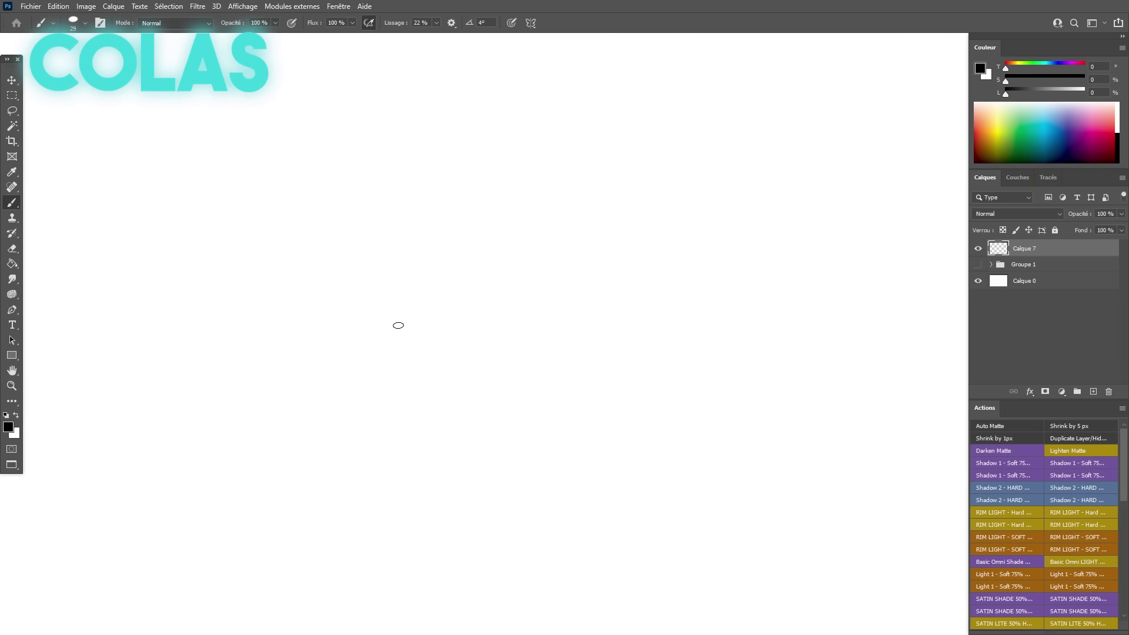
- Draw the octopus character's rounded head and wavy tentacles in black on the new layer
{"action": "mouse_move", "coordinate": [402, 330]}
{"action": "left_mouse_down"}
{"action": "mouse_move", "coordinate": [456, 471]}
{"action": "mouse_move", "coordinate": [550, 451]}
{"action": "mouse_move", "coordinate": [524, 394]}
{"action": "mouse_move", "coordinate": [509, 310]}
{"action": "left_mouse_up"}
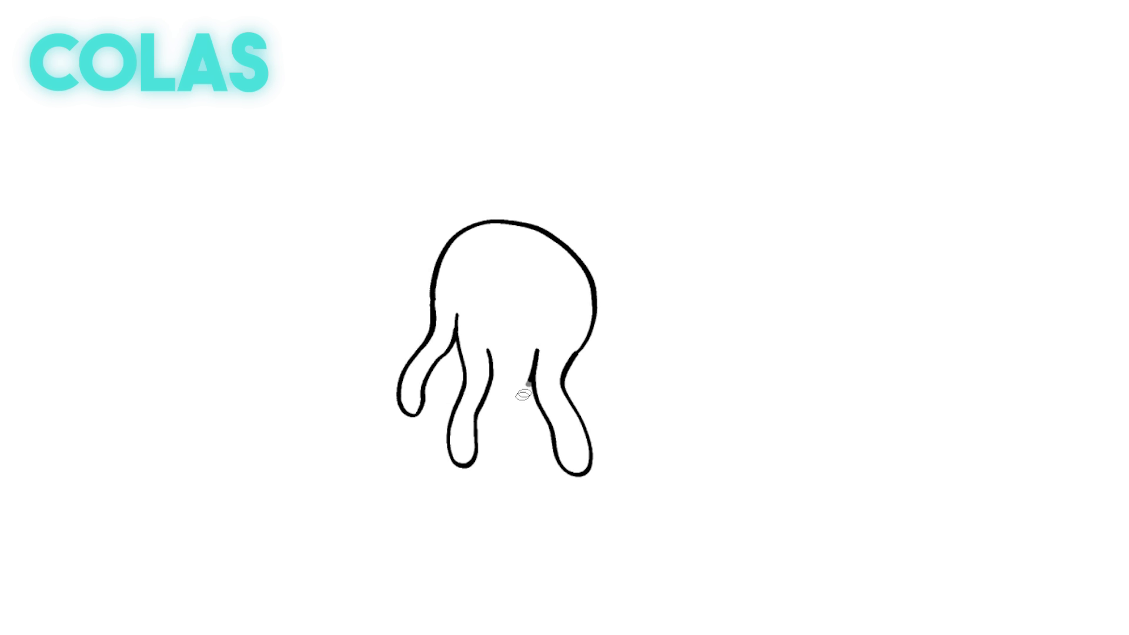
{"action": "mouse_move", "coordinate": [489, 241]}
{"action": "left_mouse_down"}
{"action": "mouse_move", "coordinate": [454, 259]}
{"action": "mouse_move", "coordinate": [487, 243]}
{"action": "left_mouse_up"}
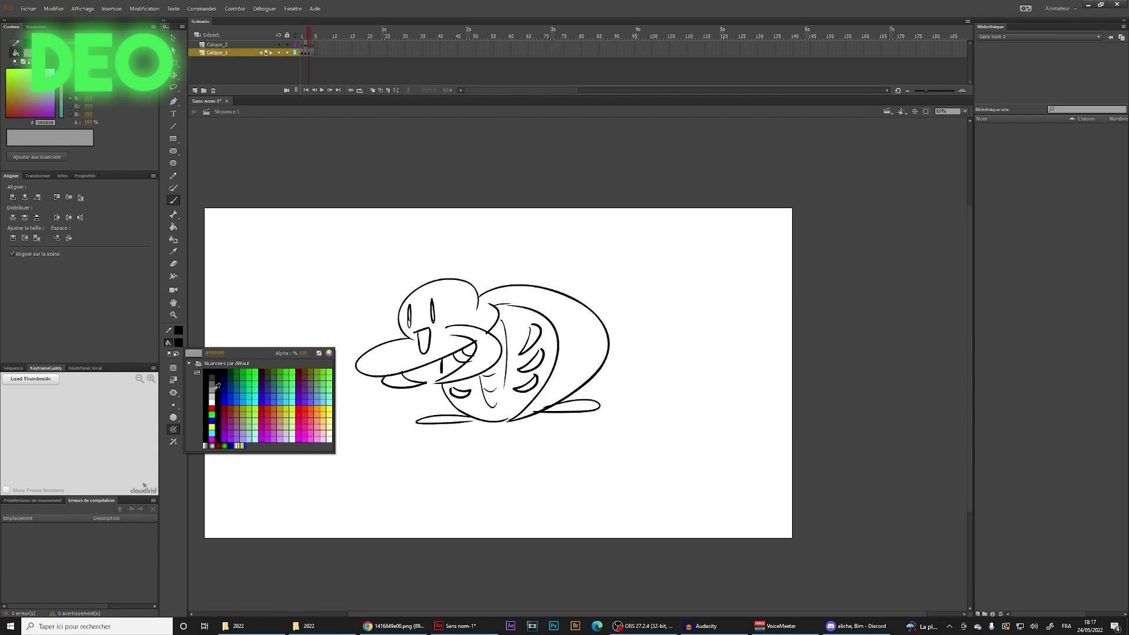
- Switch to Adobe Animate and choose a grey fill color for the rough creature sketch
{"action": "left_click", "coordinate": [214, 389]}
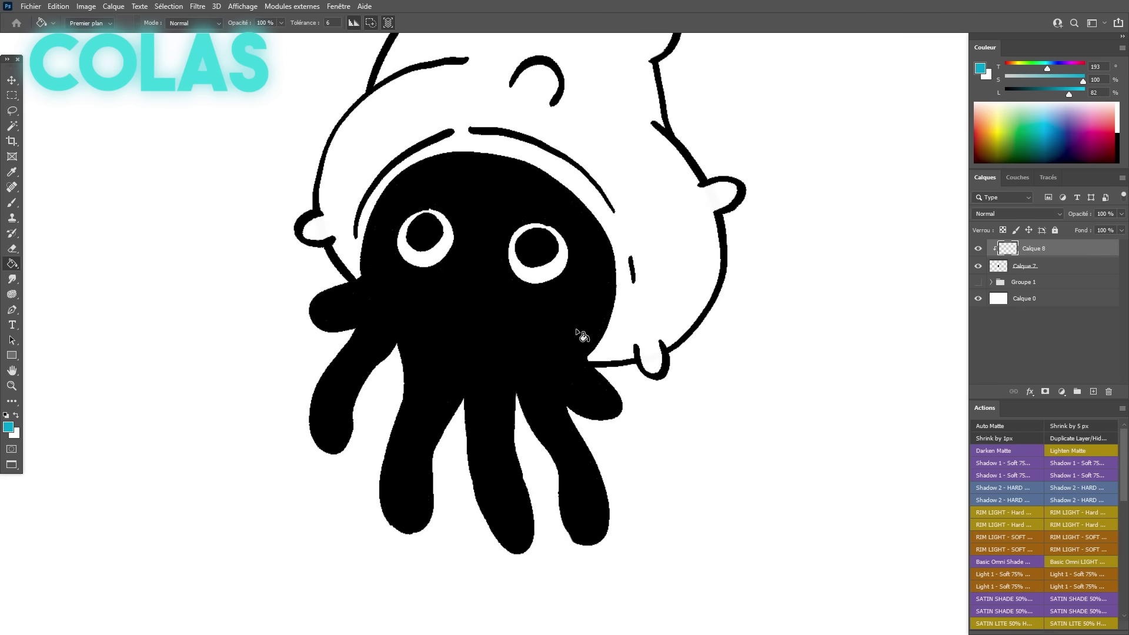
- Switch to Photoshop and fill the octopus's black body with cyan blue, hue 193, saturation 100 and brightness 82
{"action": "left_click", "coordinate": [578, 333]}
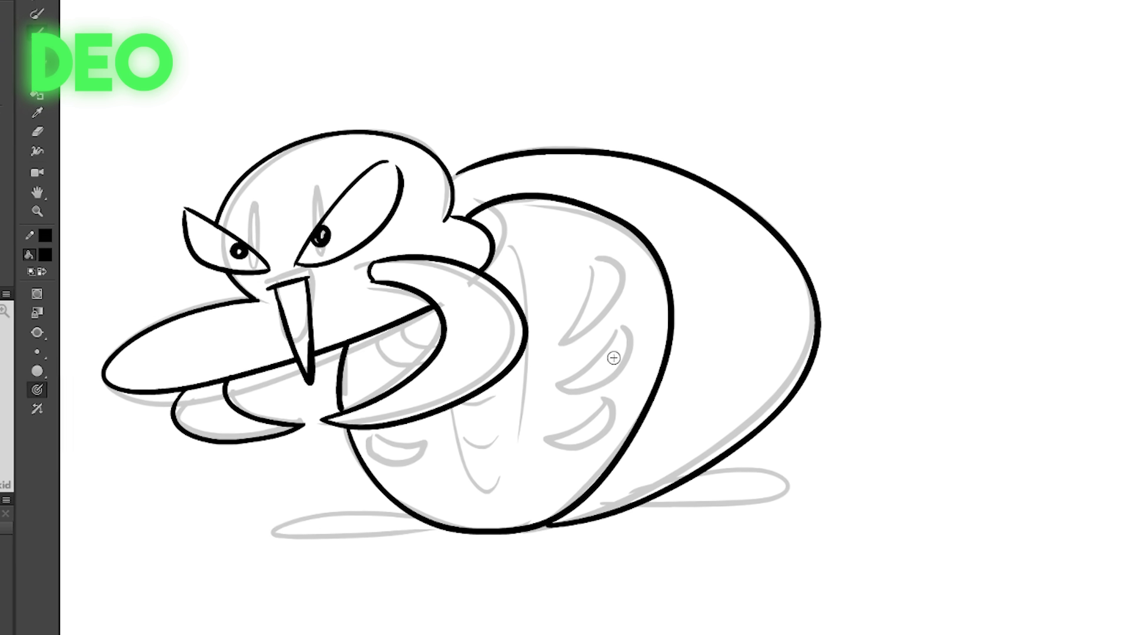
- Switch to Adobe Animate and ink small arms with fingered hands over the grey sketch on the creature's belly
{"action": "left_click_drag", "start_coordinate": [574, 282], "coordinate": [518, 447]}
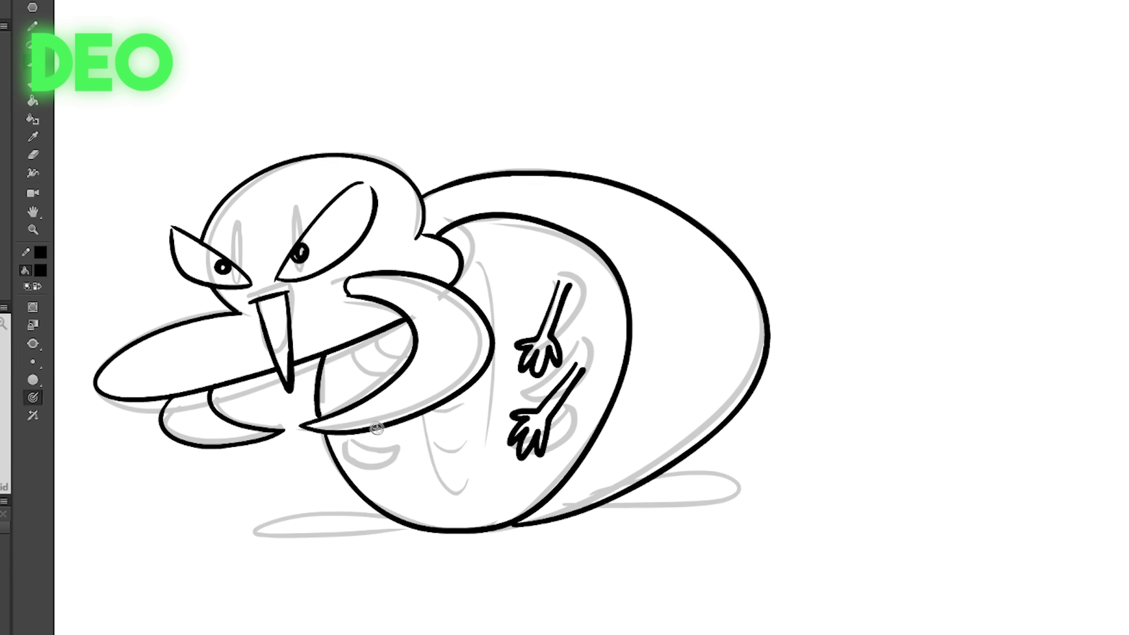
{"action": "left_click_drag", "start_coordinate": [411, 459], "coordinate": [371, 465]}
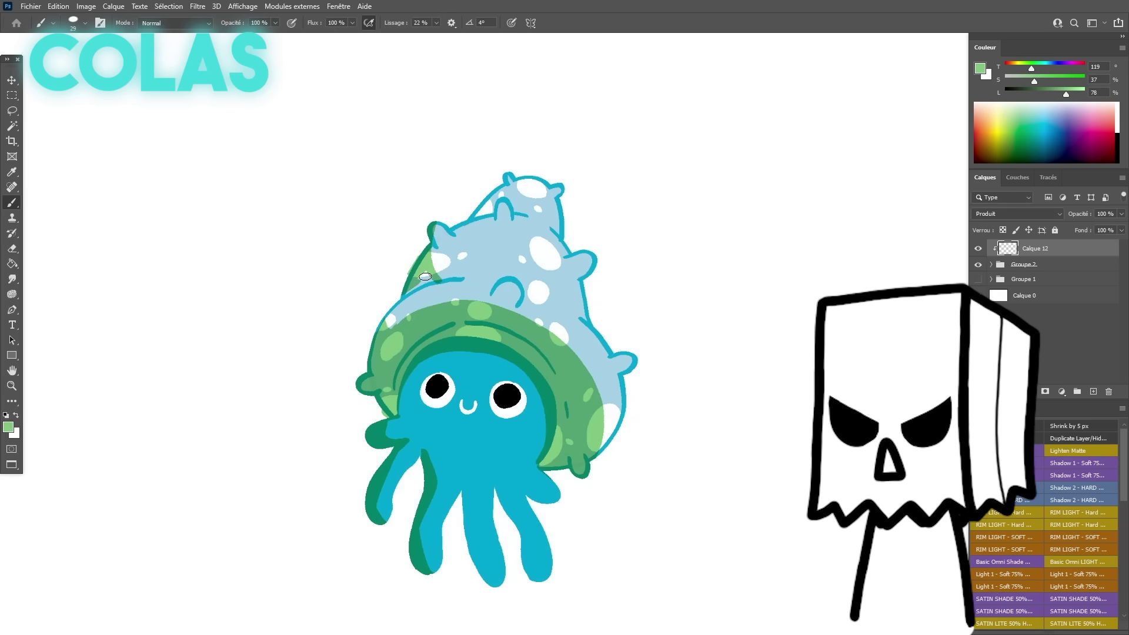
- Switch to Photoshop and paint green Multiply shadows along the left edge of the octopus's upper shell
{"action": "left_click_drag", "start_coordinate": [437, 247], "coordinate": [427, 261]}
{"action": "left_click_drag", "start_coordinate": [495, 202], "coordinate": [474, 213]}
{"action": "key", "text": "e"}
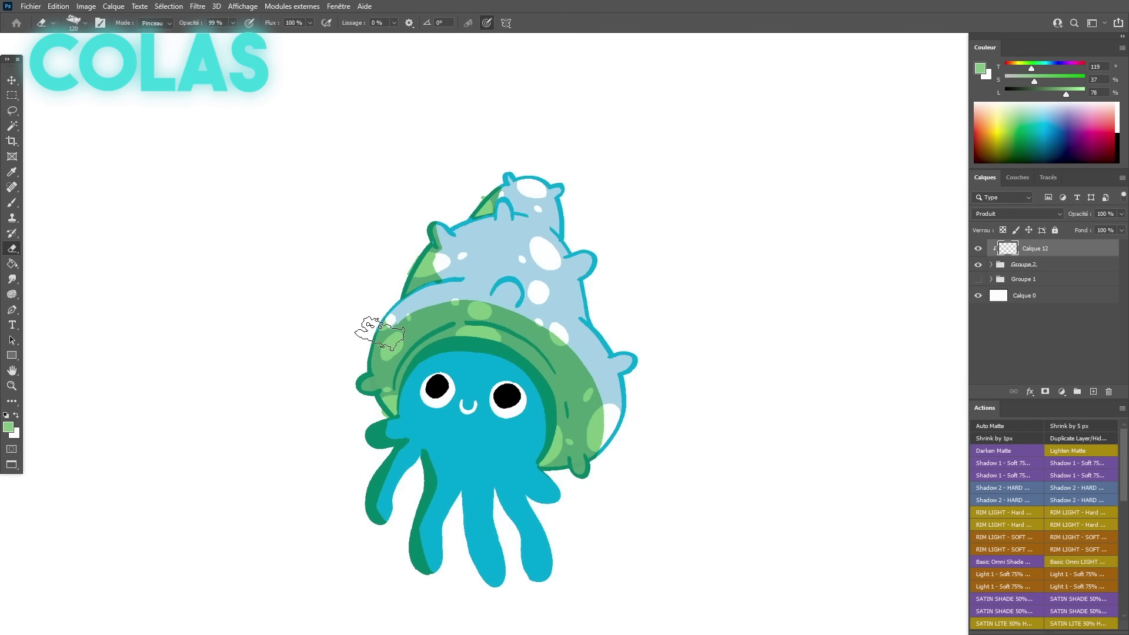